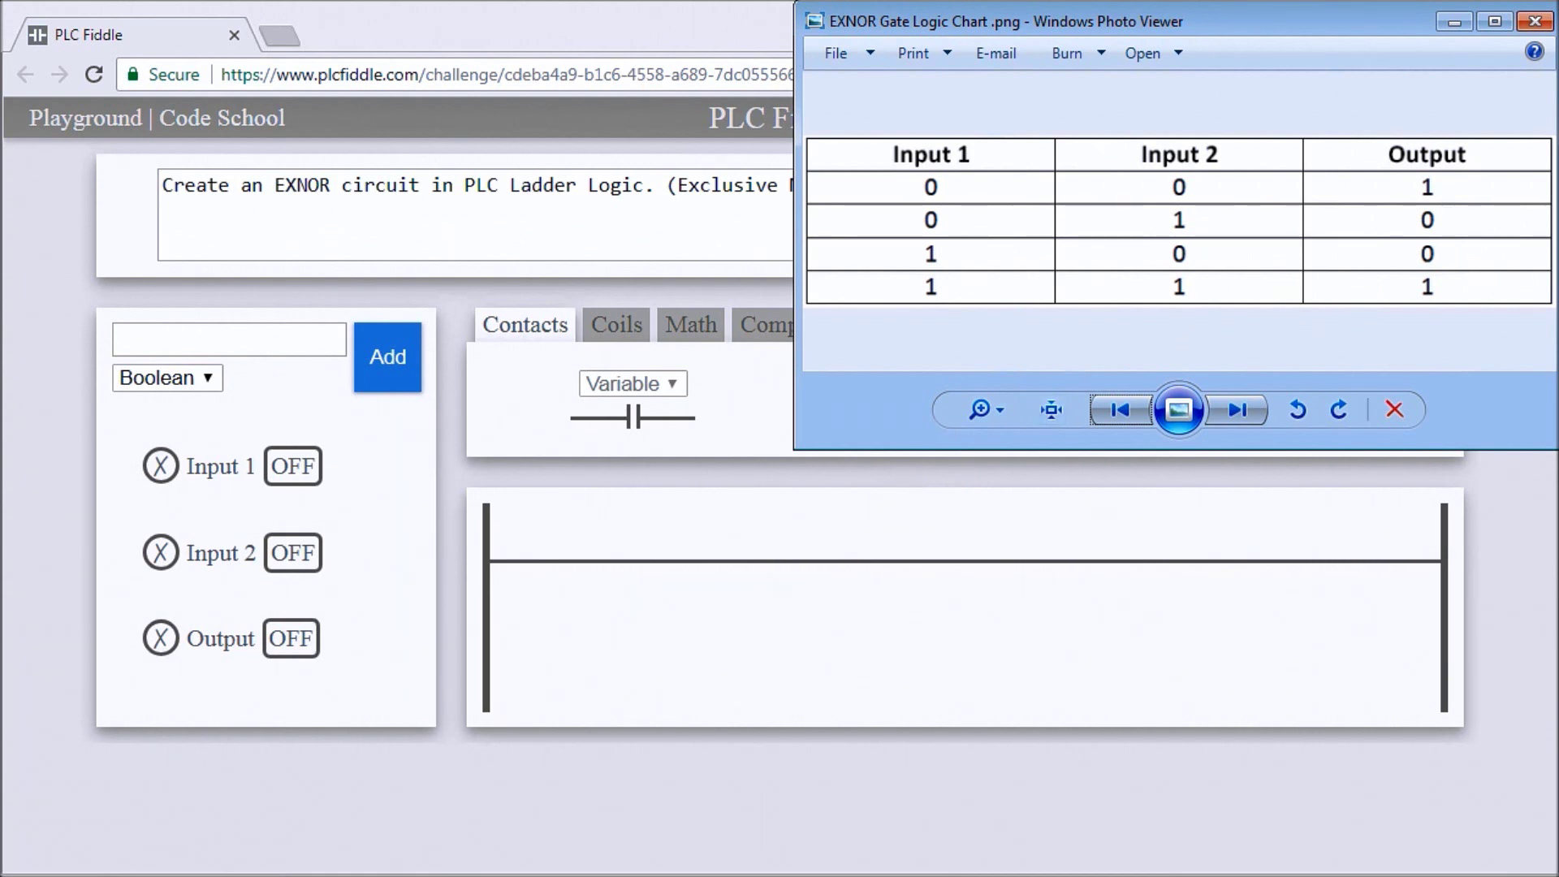
- Add a parallel branch to the rung and place two normally open contacts in series on top
key("alt+Tab")
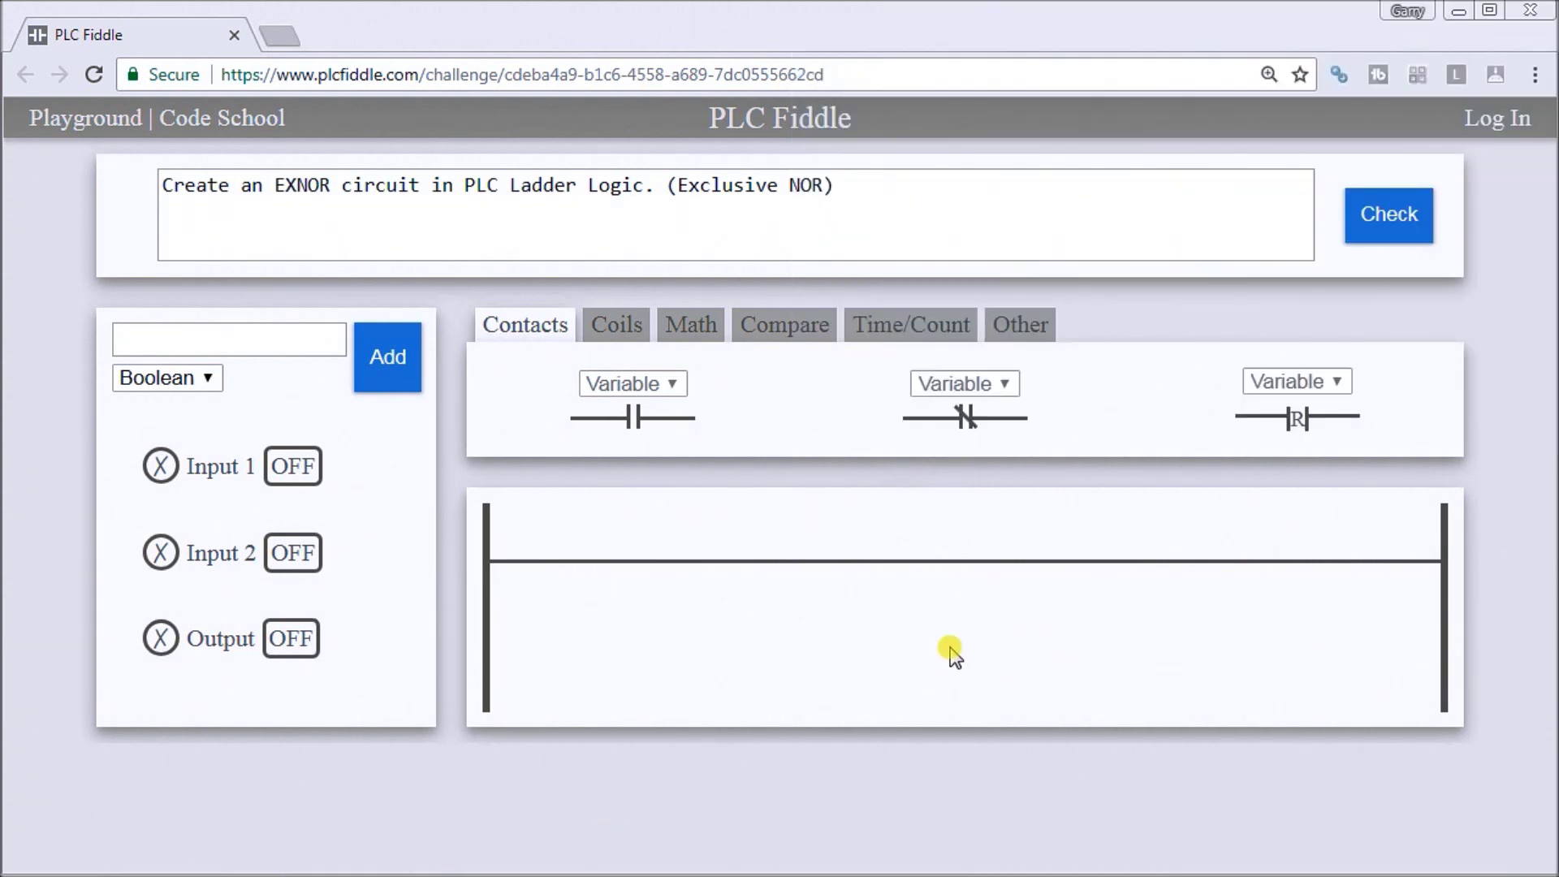
left_click(1012, 333)
left_click_drag(1109, 414, 525, 599)
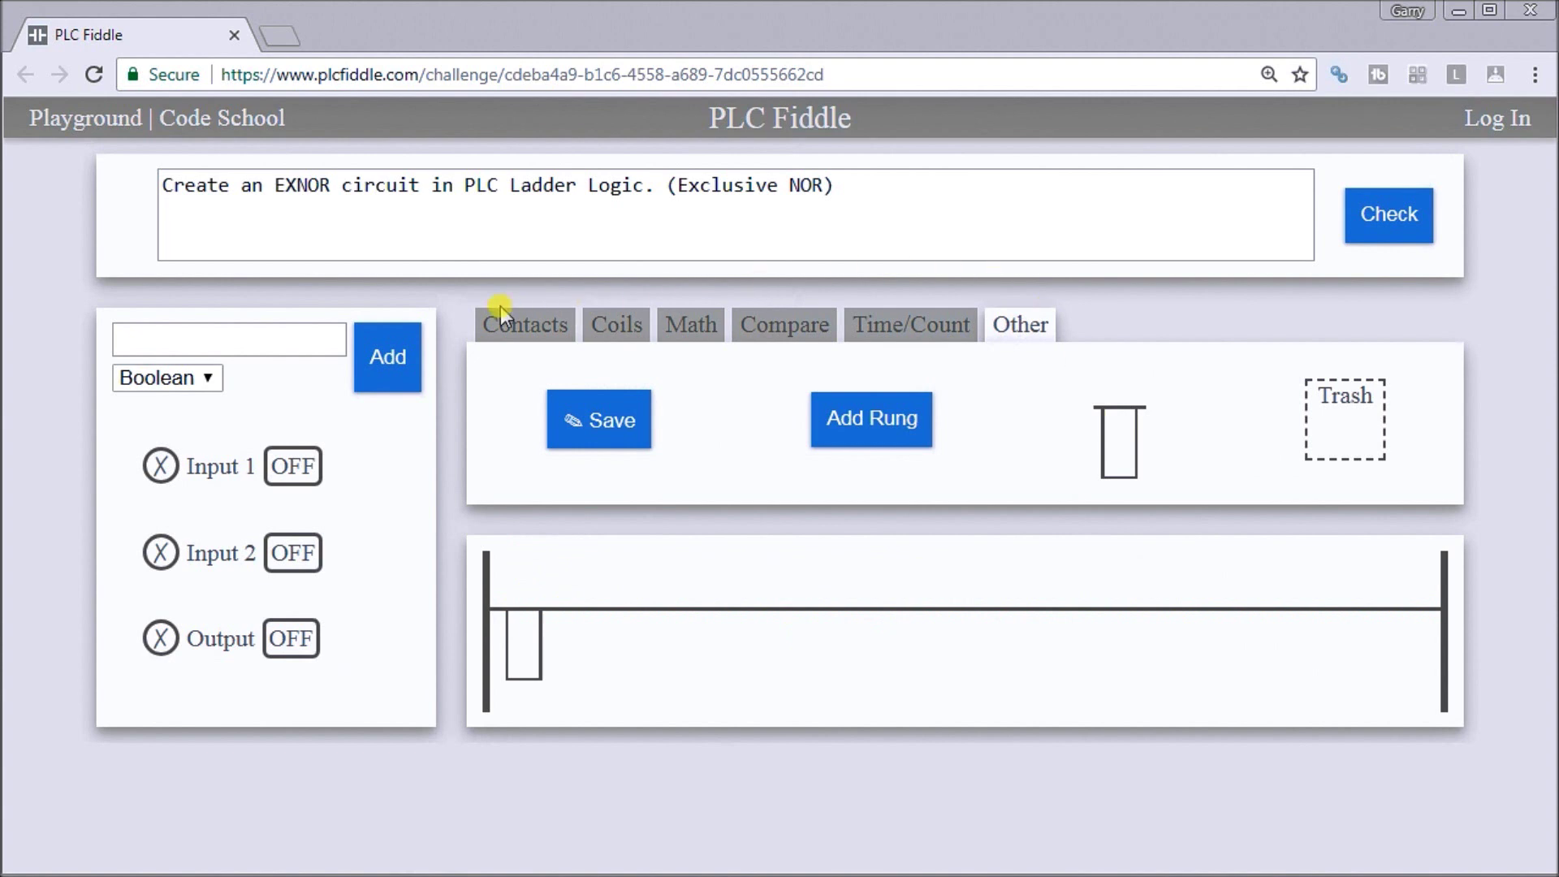
left_click(504, 336)
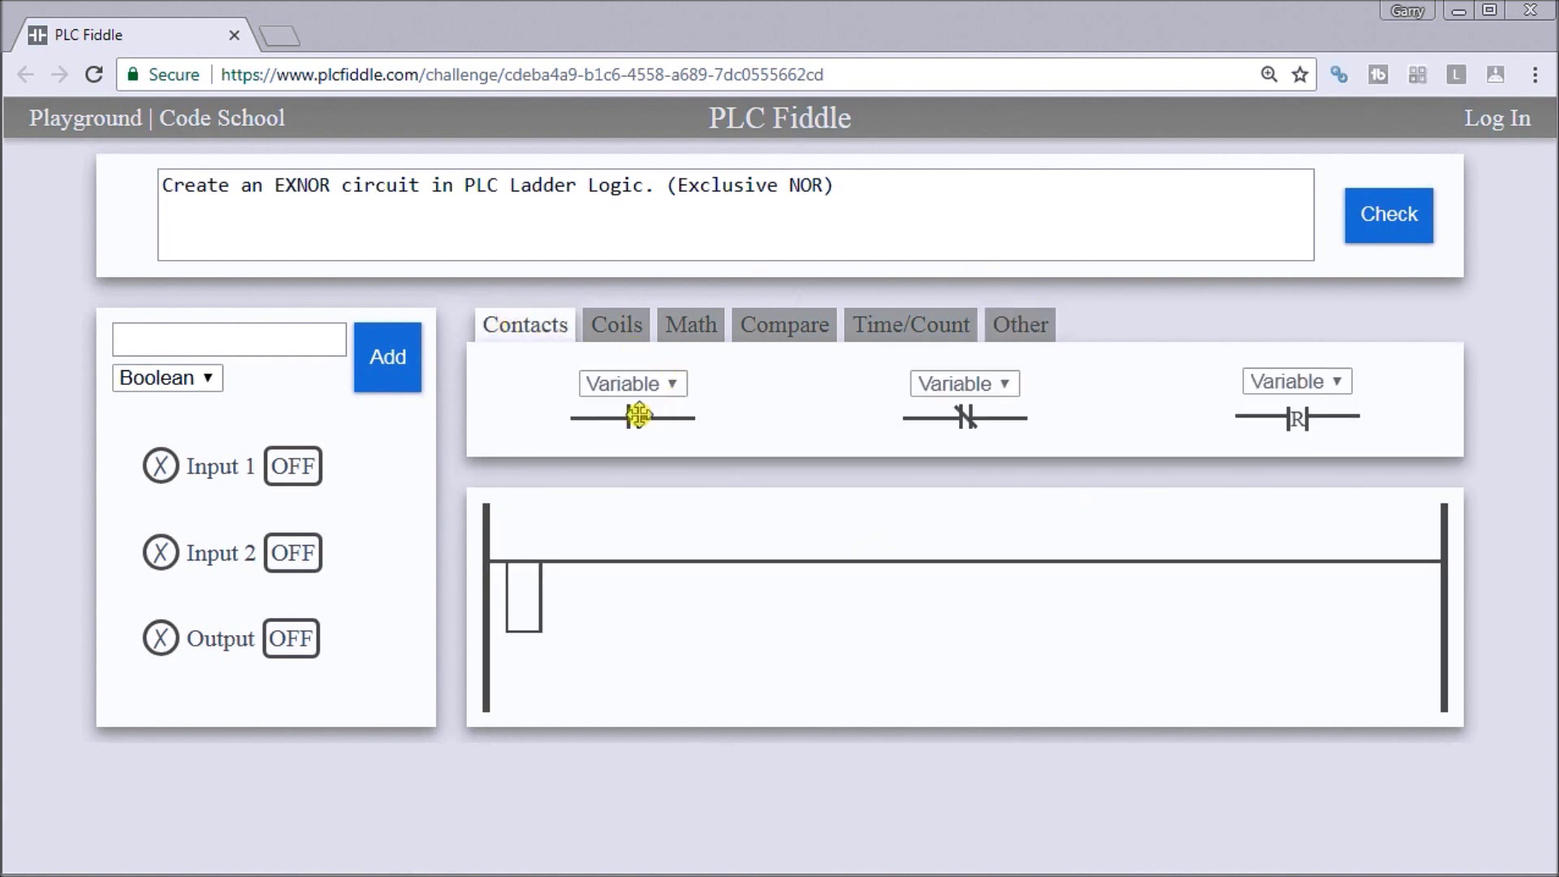
mouse_move(633, 414)
left_mouse_down()
mouse_move(566, 432)
mouse_move(520, 561)
left_mouse_up()
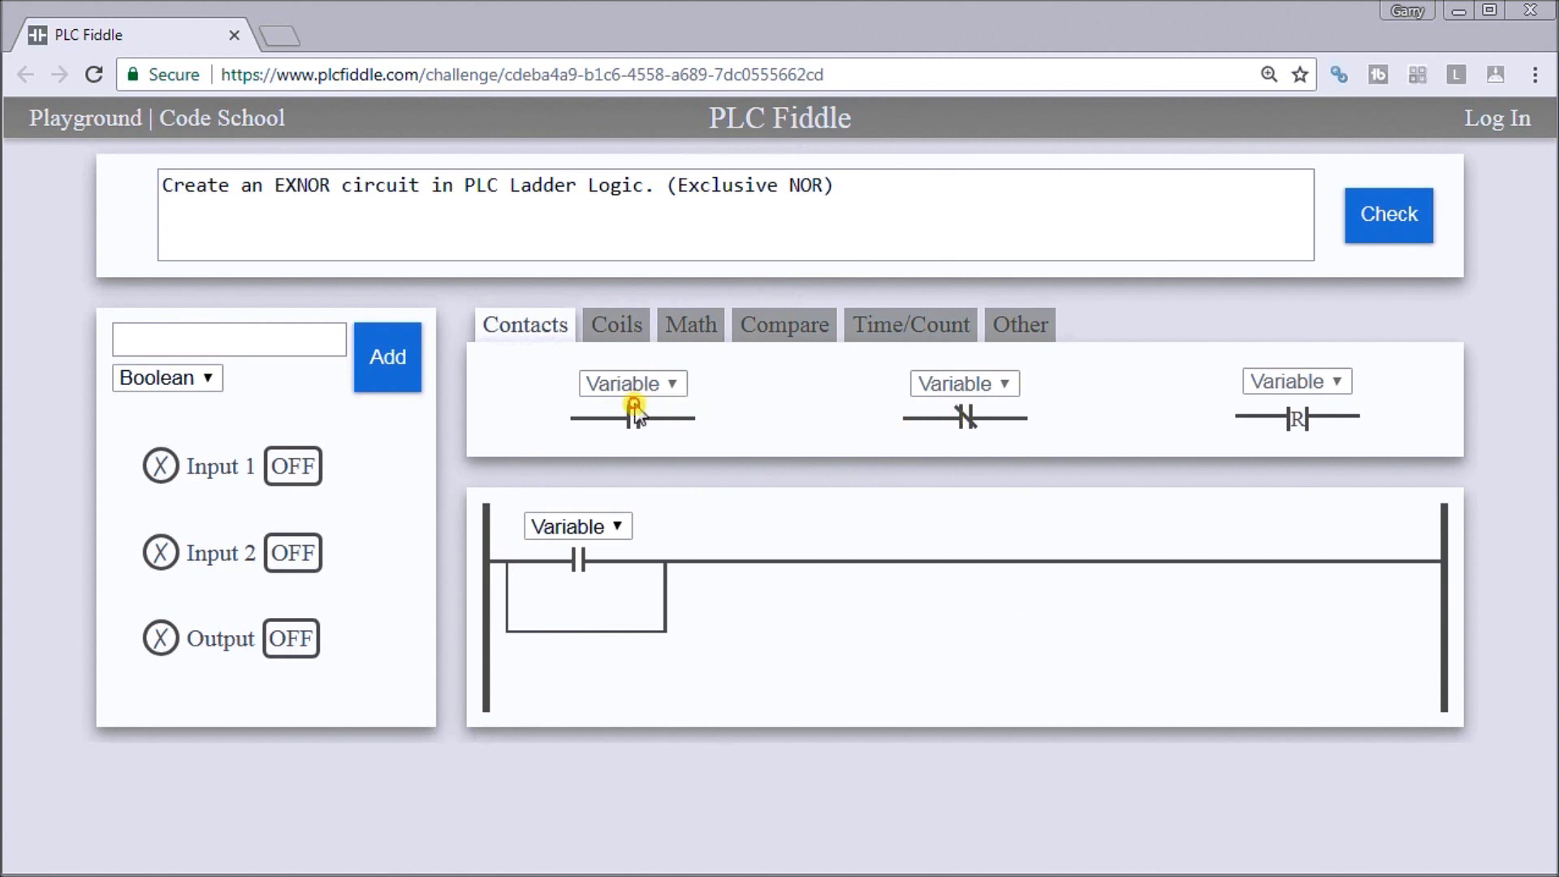
left_click_drag(635, 412, 643, 549)
- Place two normally closed contacts on the lower branch and an output coil at the rung's end
left_click_drag(968, 418, 568, 632)
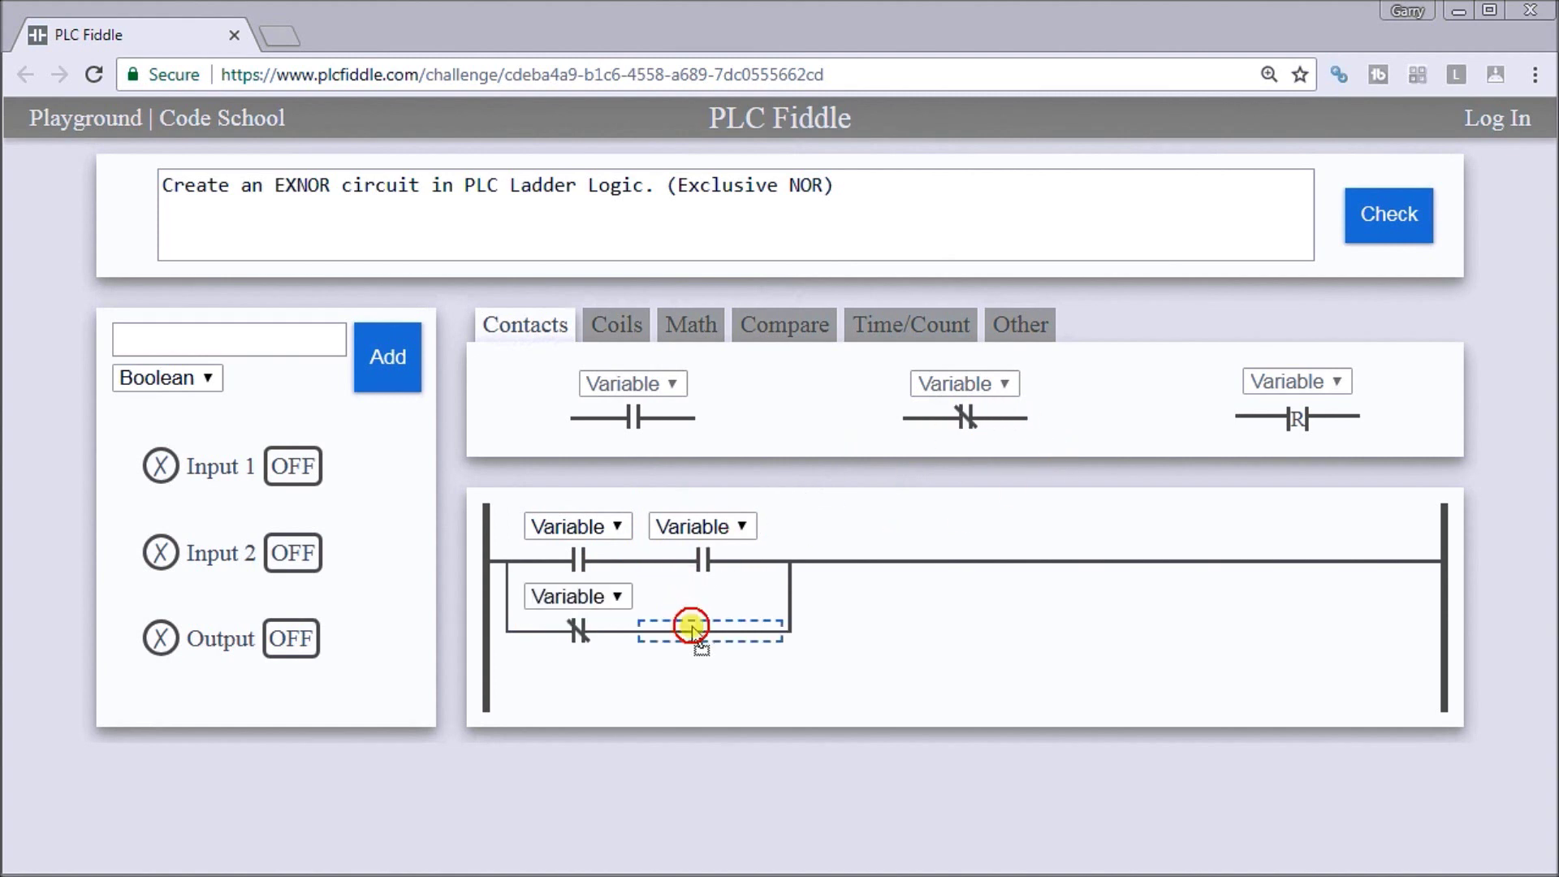
left_click_drag(963, 416, 691, 627)
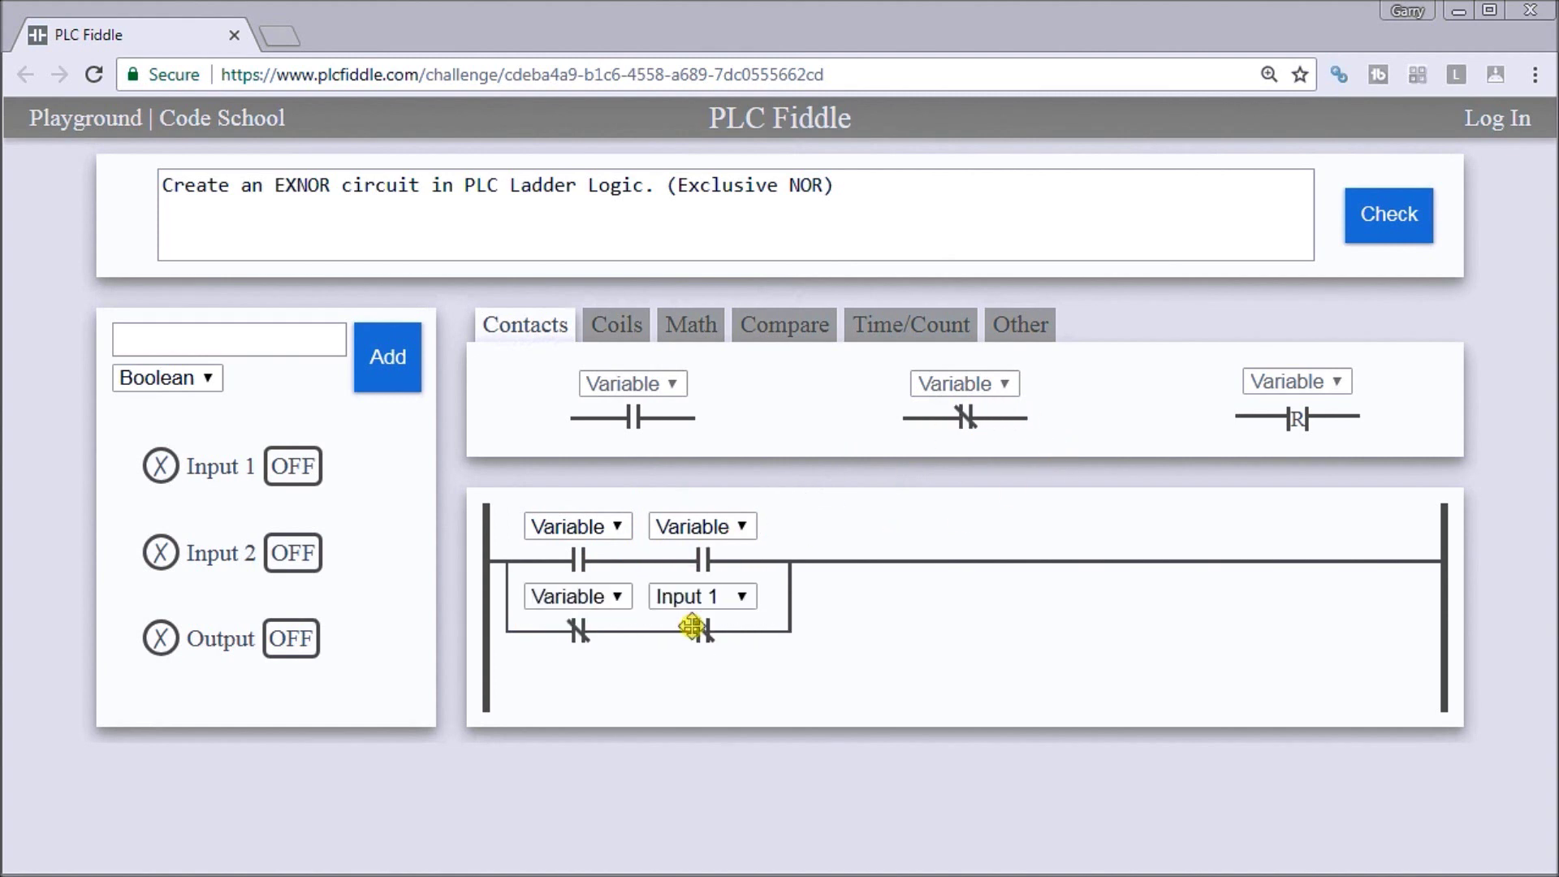
left_click(616, 327)
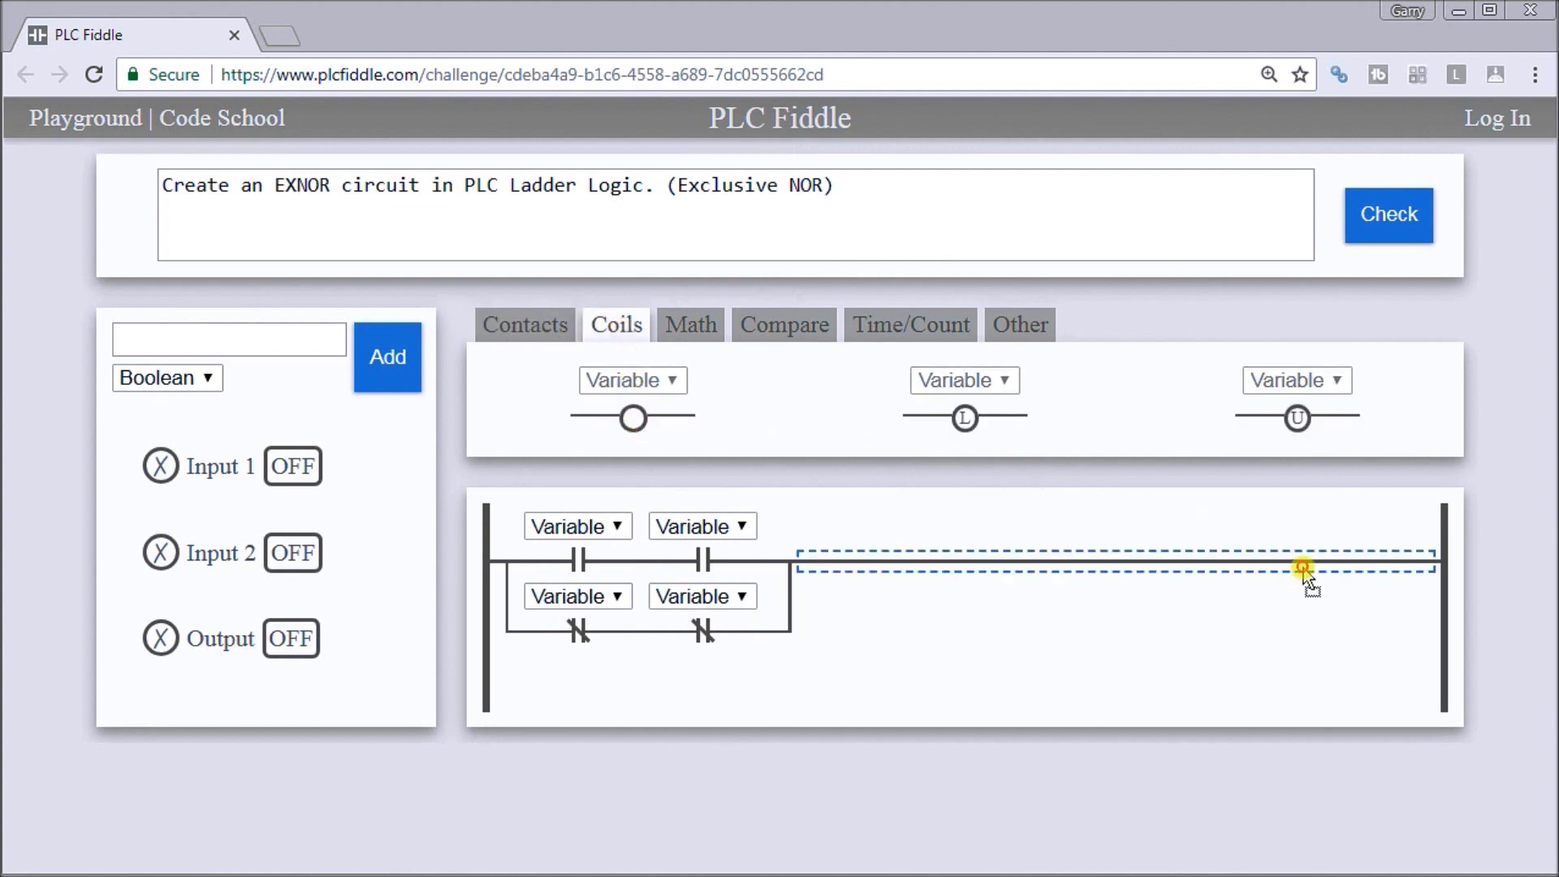
left_click_drag(632, 414, 1303, 563)
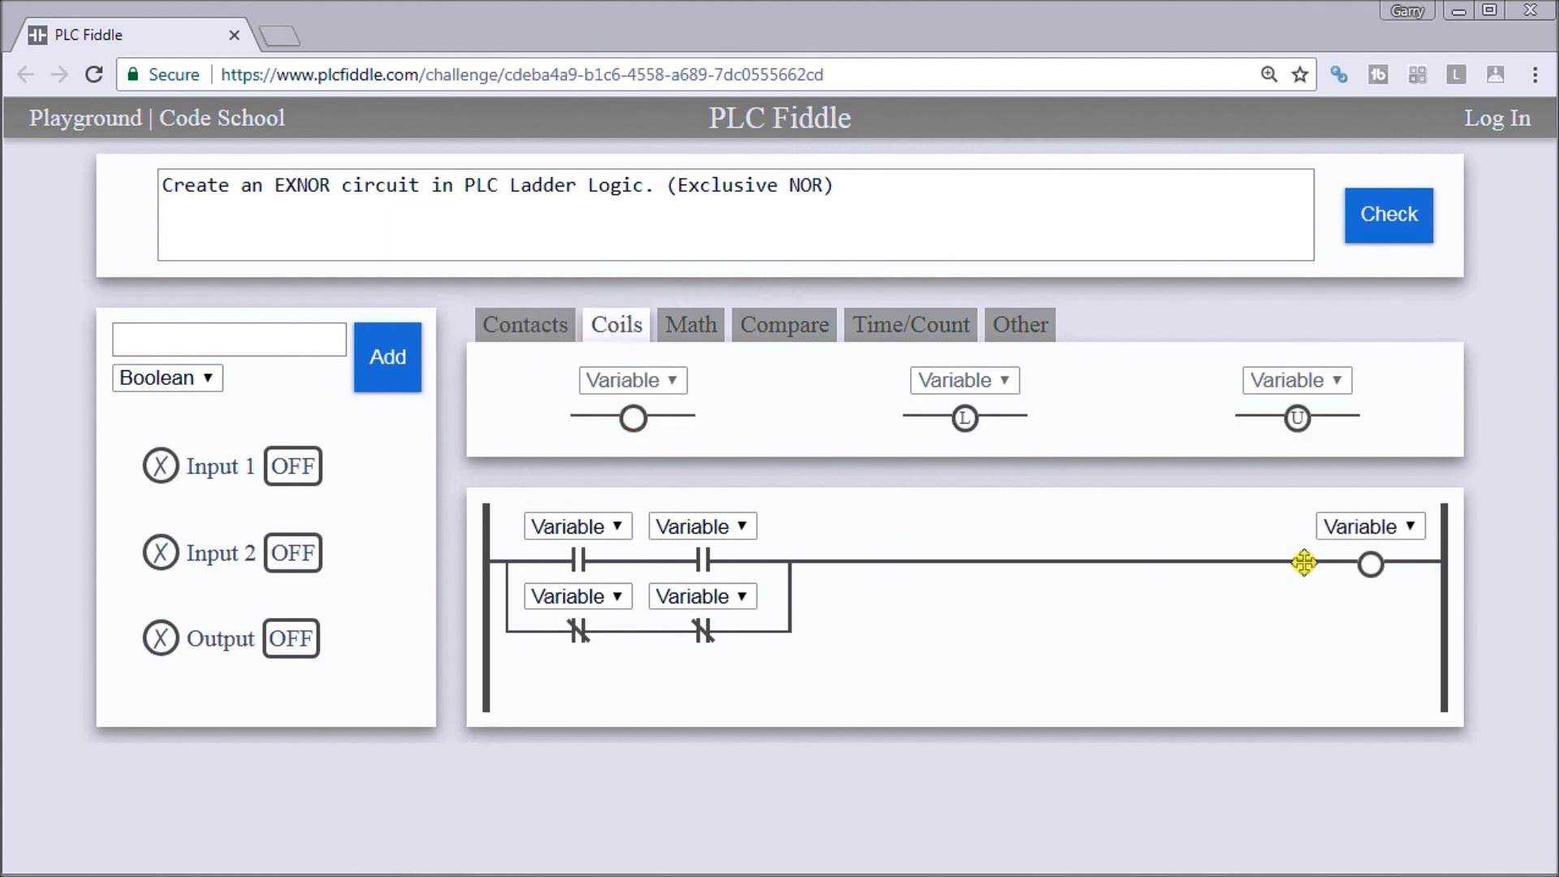
- Assign Input 1 and Input 2 to the top contacts and again to the lower branch contacts
left_click(583, 527)
left_click(587, 552)
left_click(695, 527)
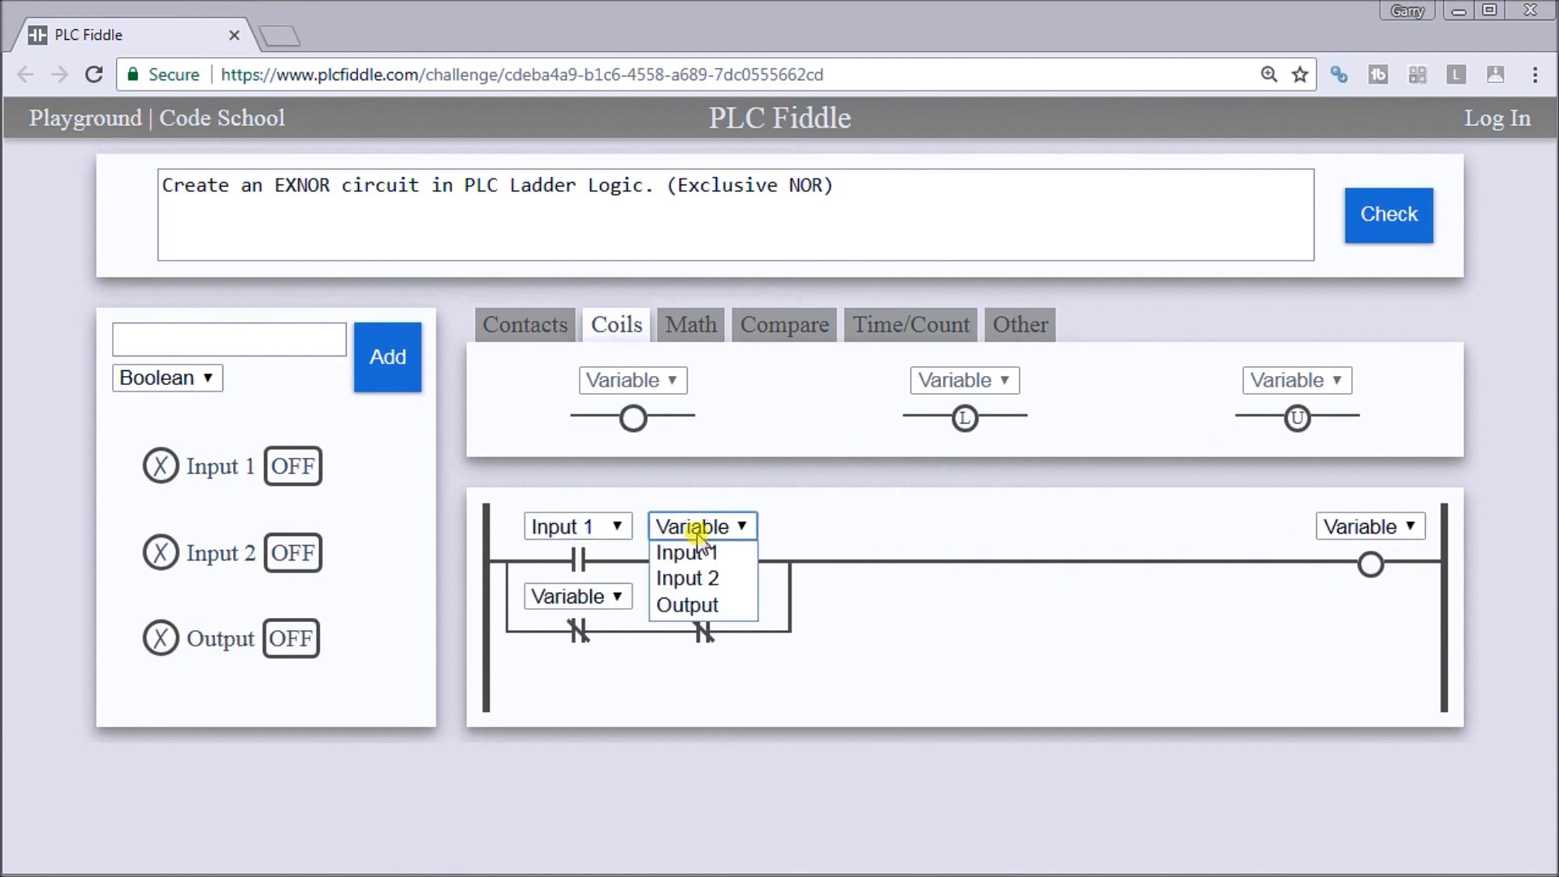
left_click(715, 582)
left_click(594, 598)
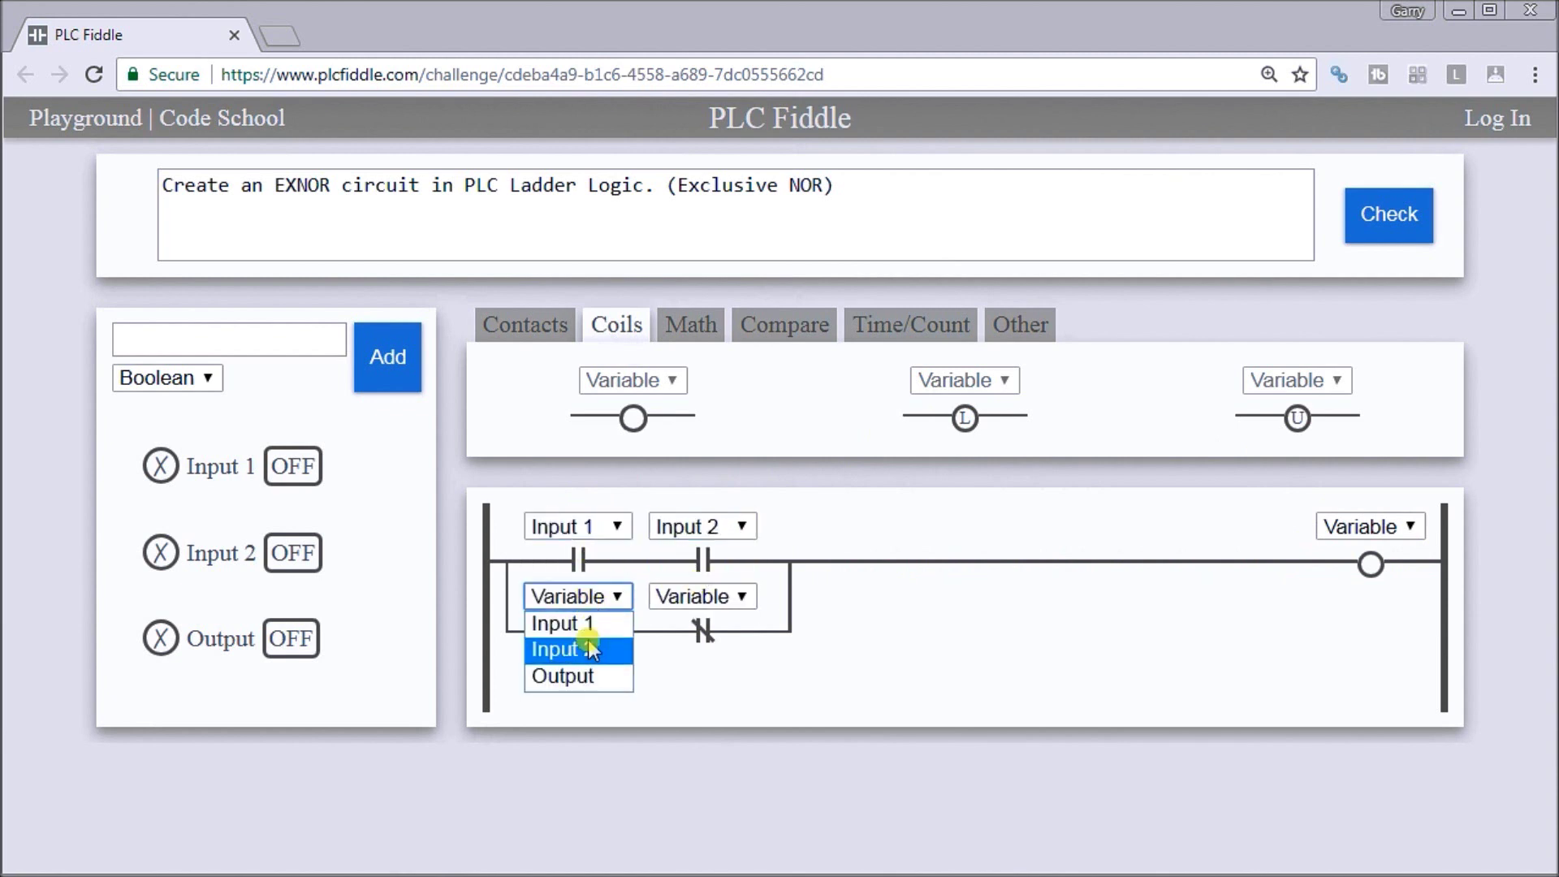
left_click(591, 624)
left_click(697, 596)
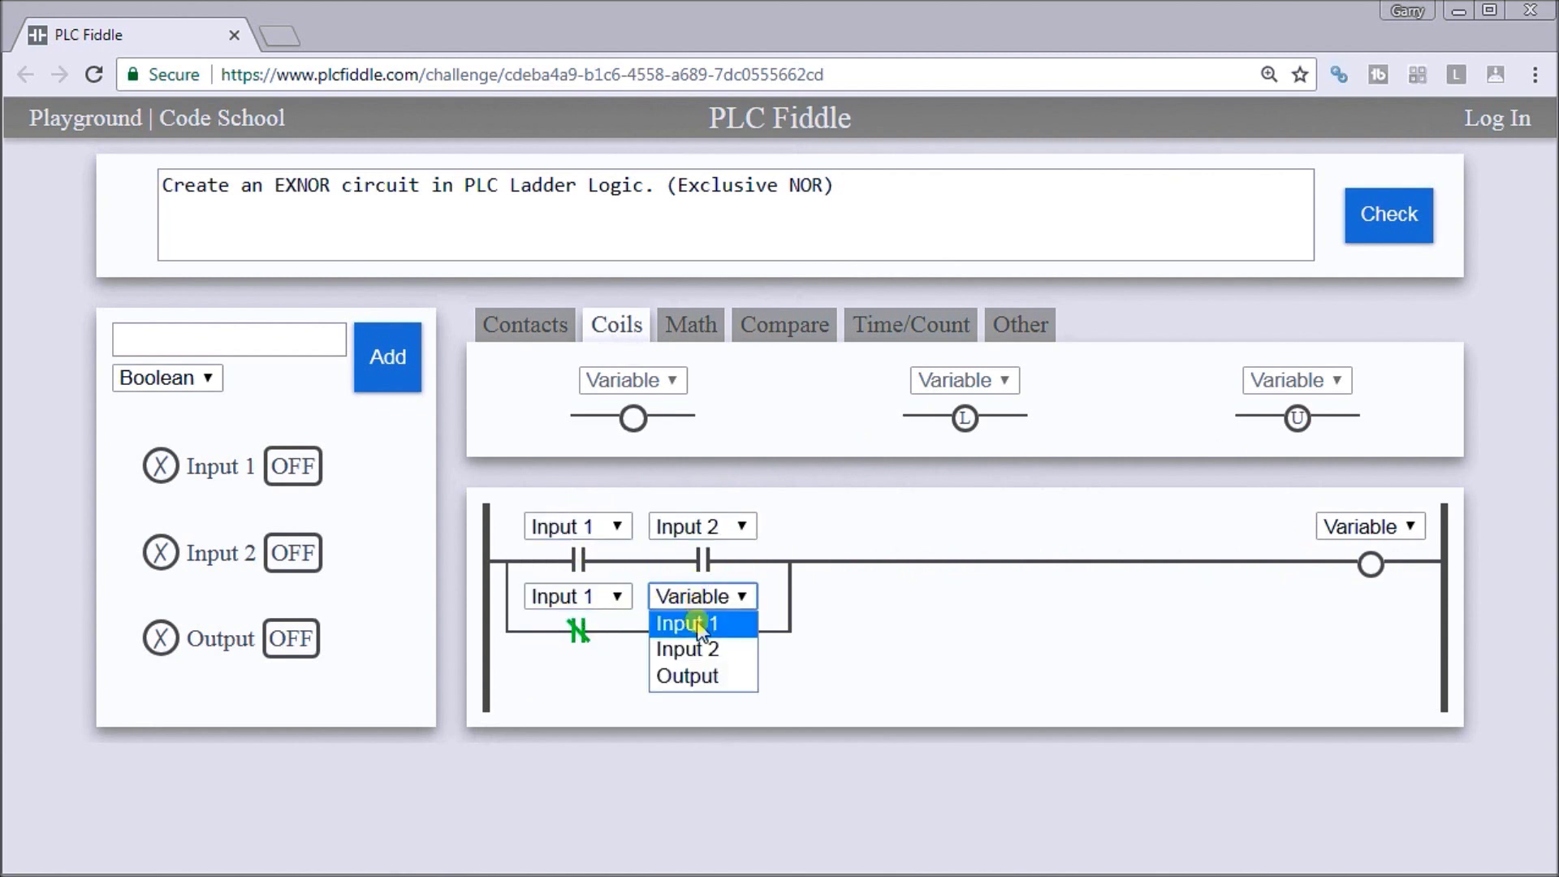
left_click(694, 649)
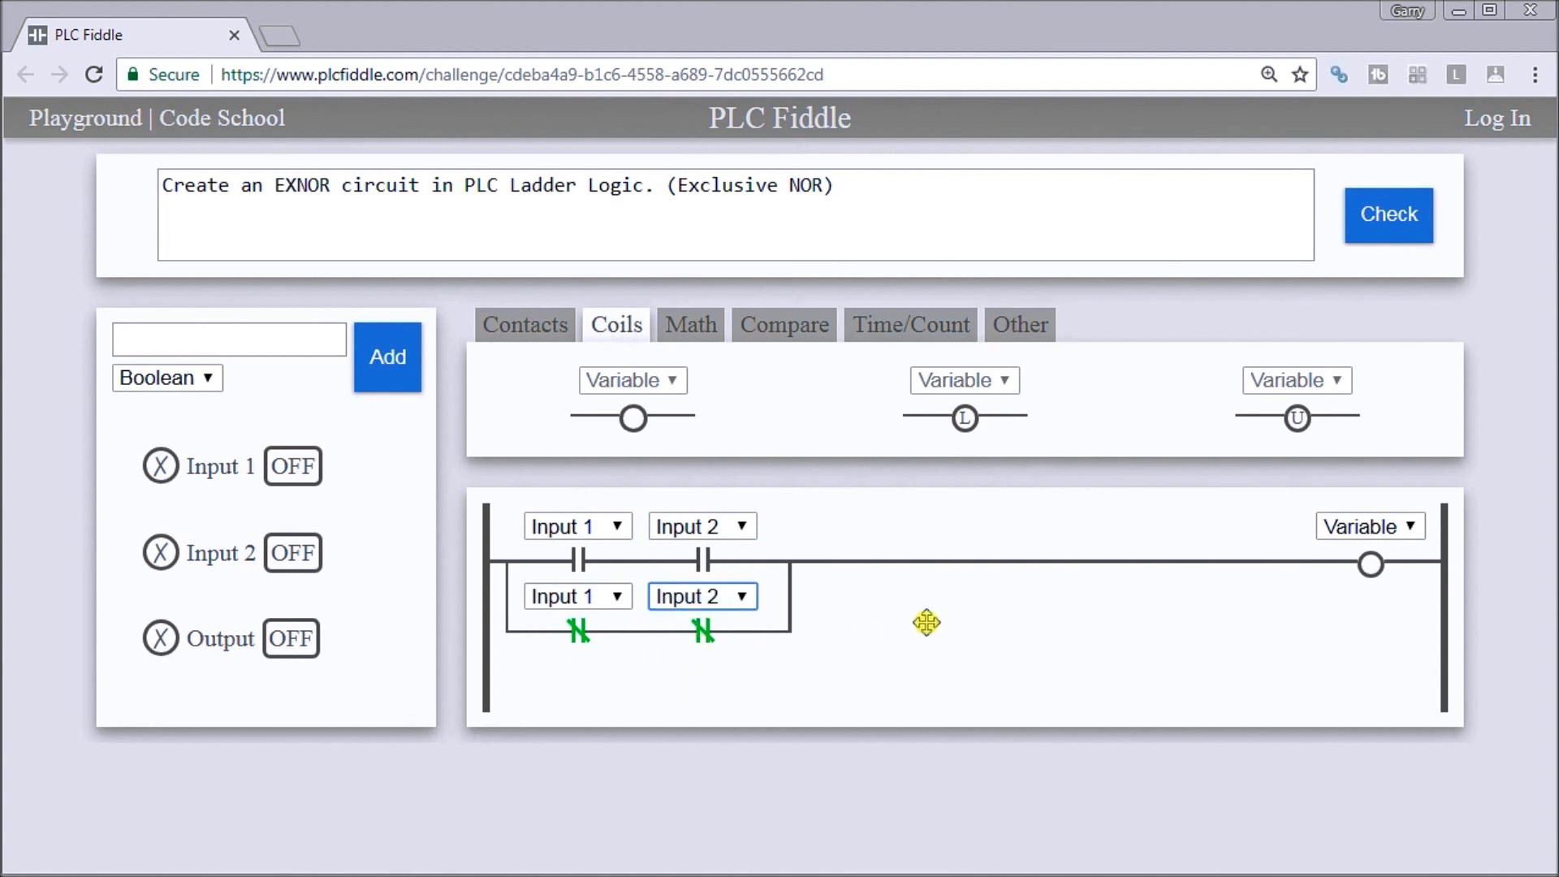
- Assign the Output variable to the coil
left_click(1364, 532)
left_click(1359, 604)
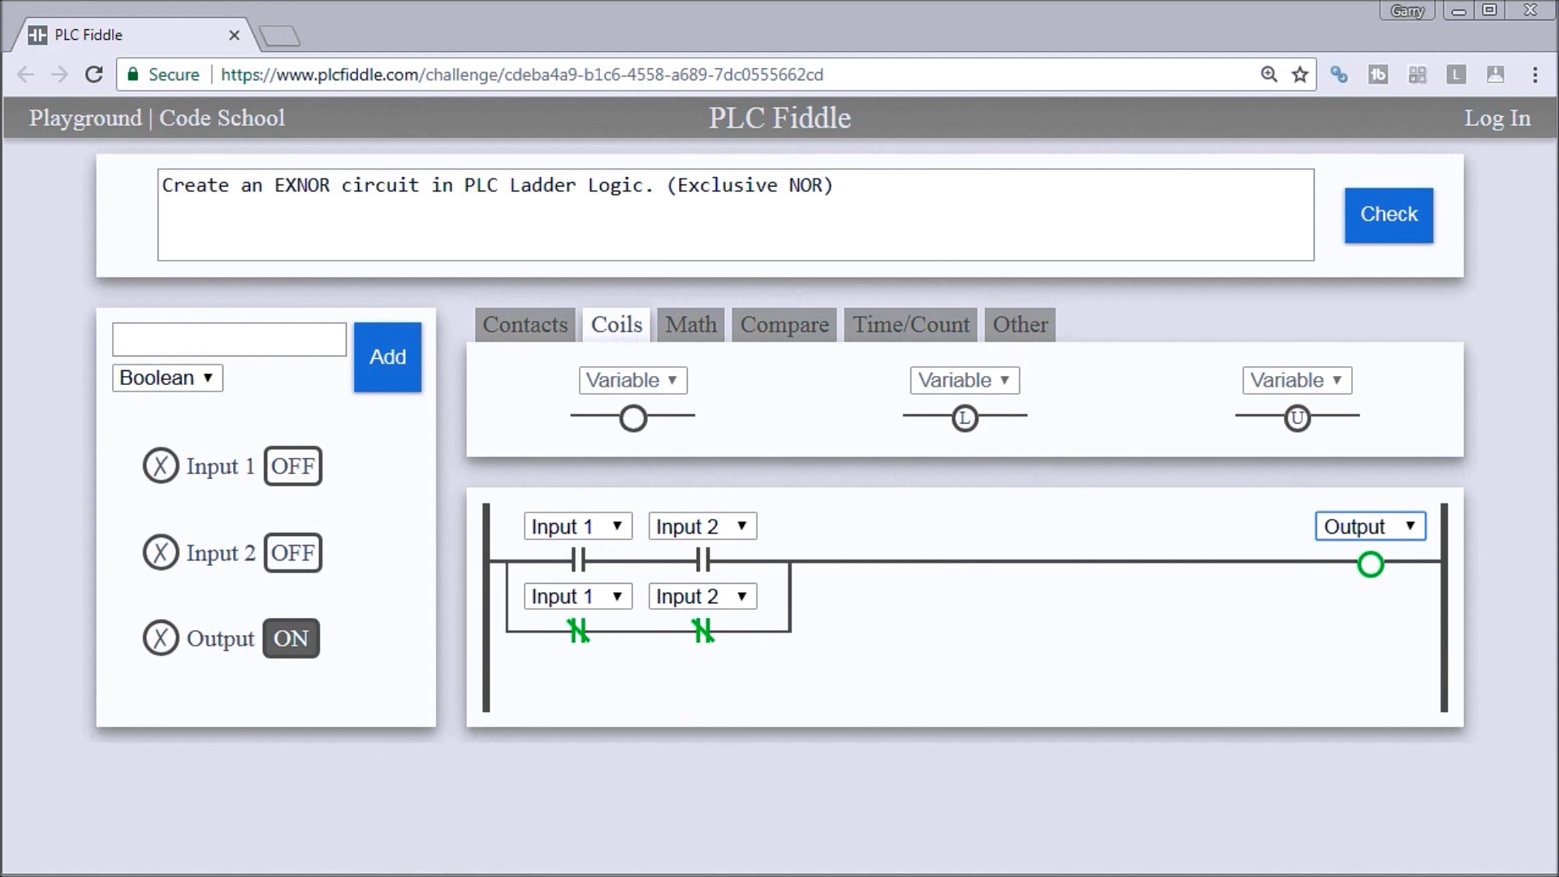
- Toggle Input 1 and Input 2 through every EXNOR row, ending with both on and Output energized
key("alt+Tab")
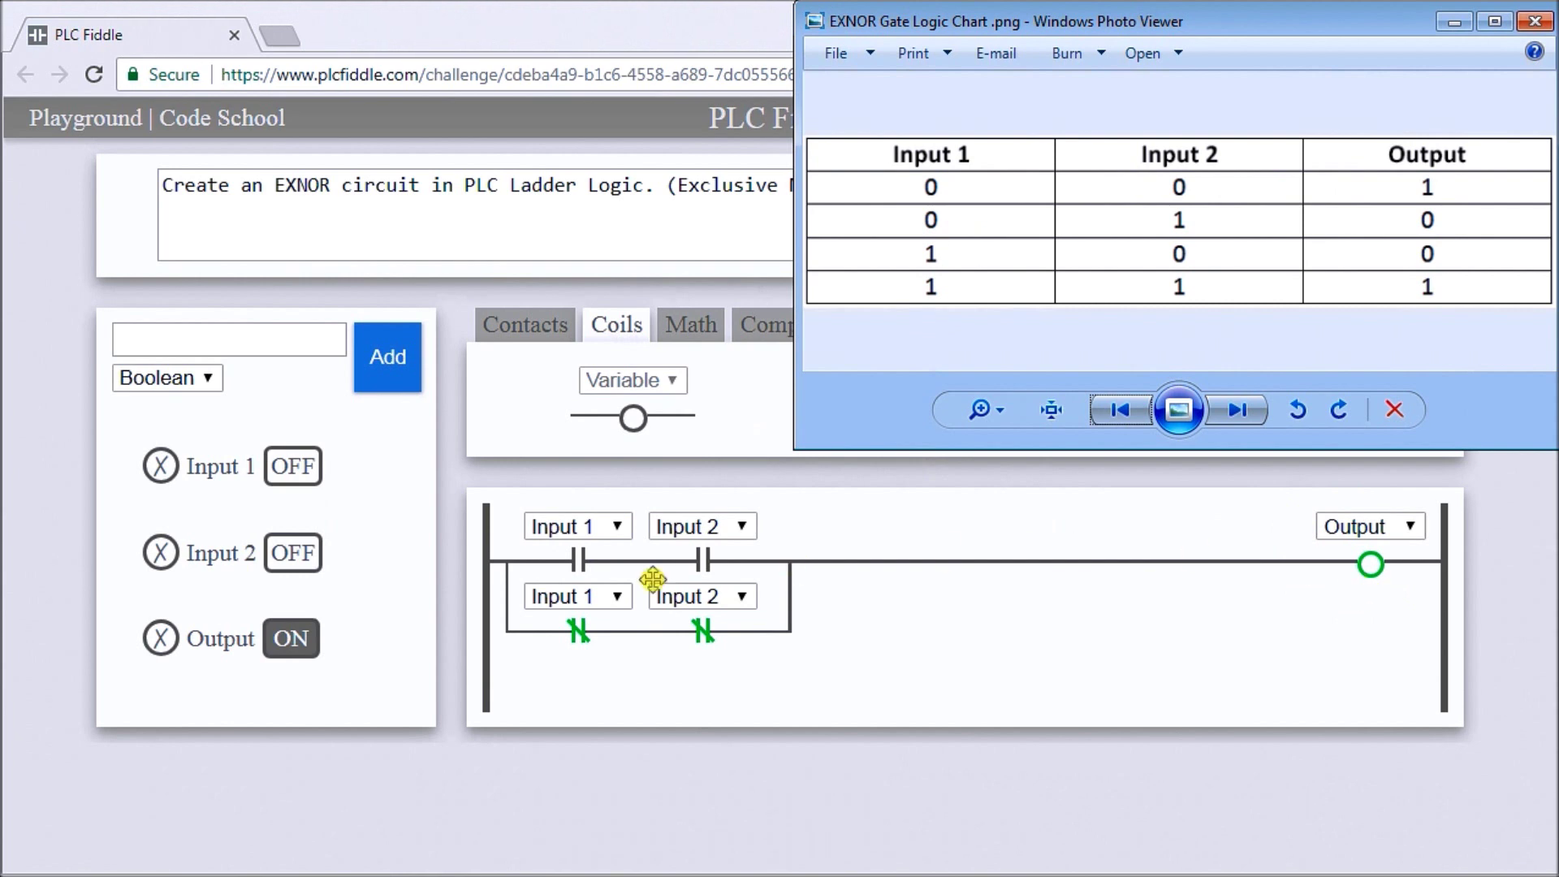
left_click(297, 560)
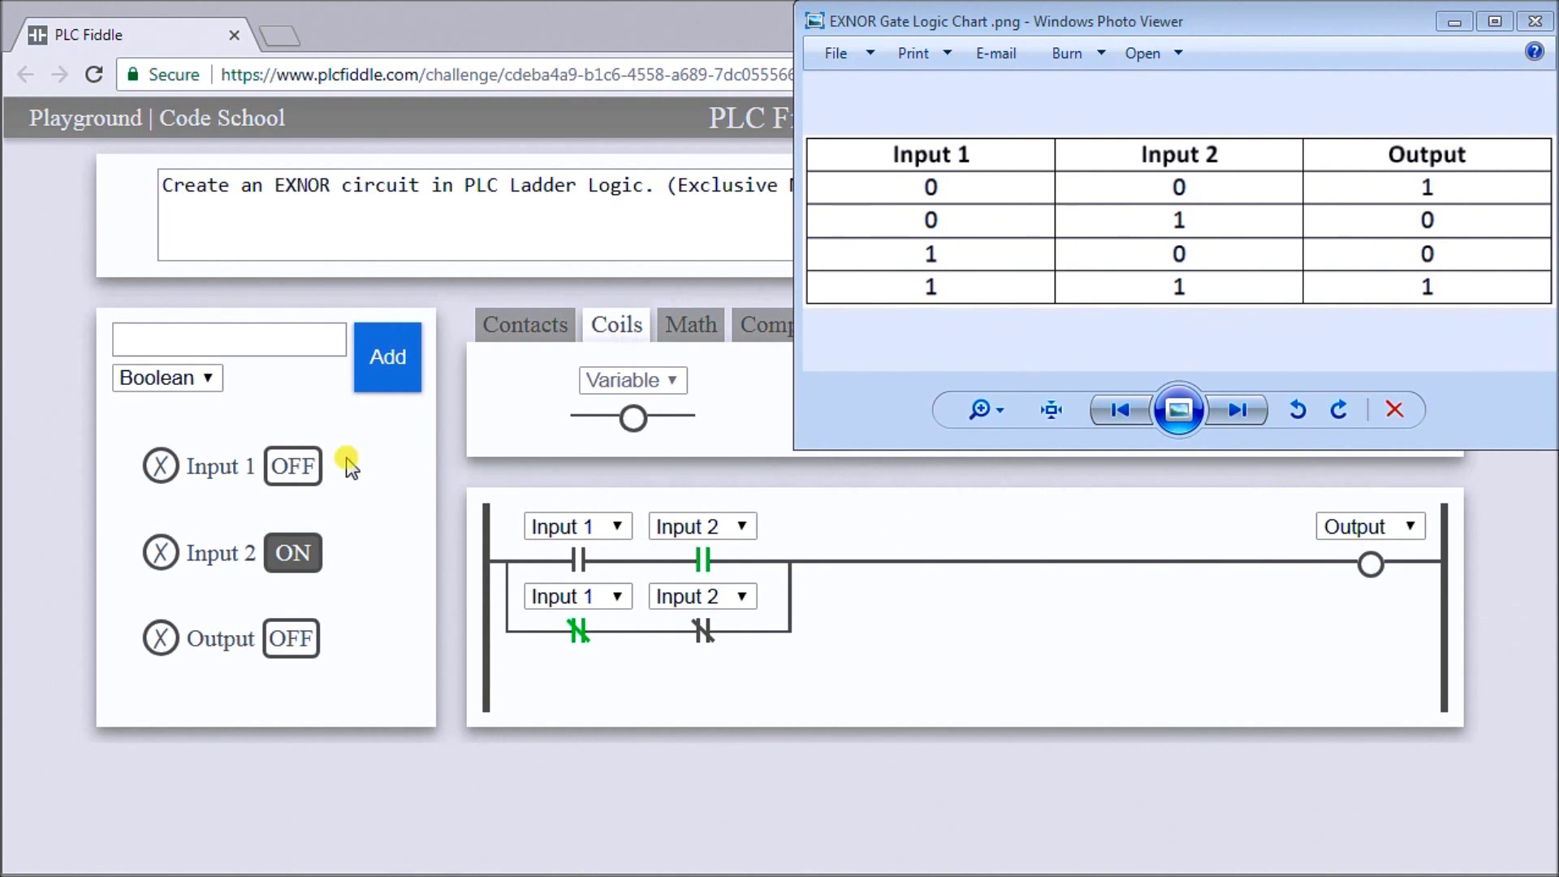
left_click(298, 555)
left_click(296, 465)
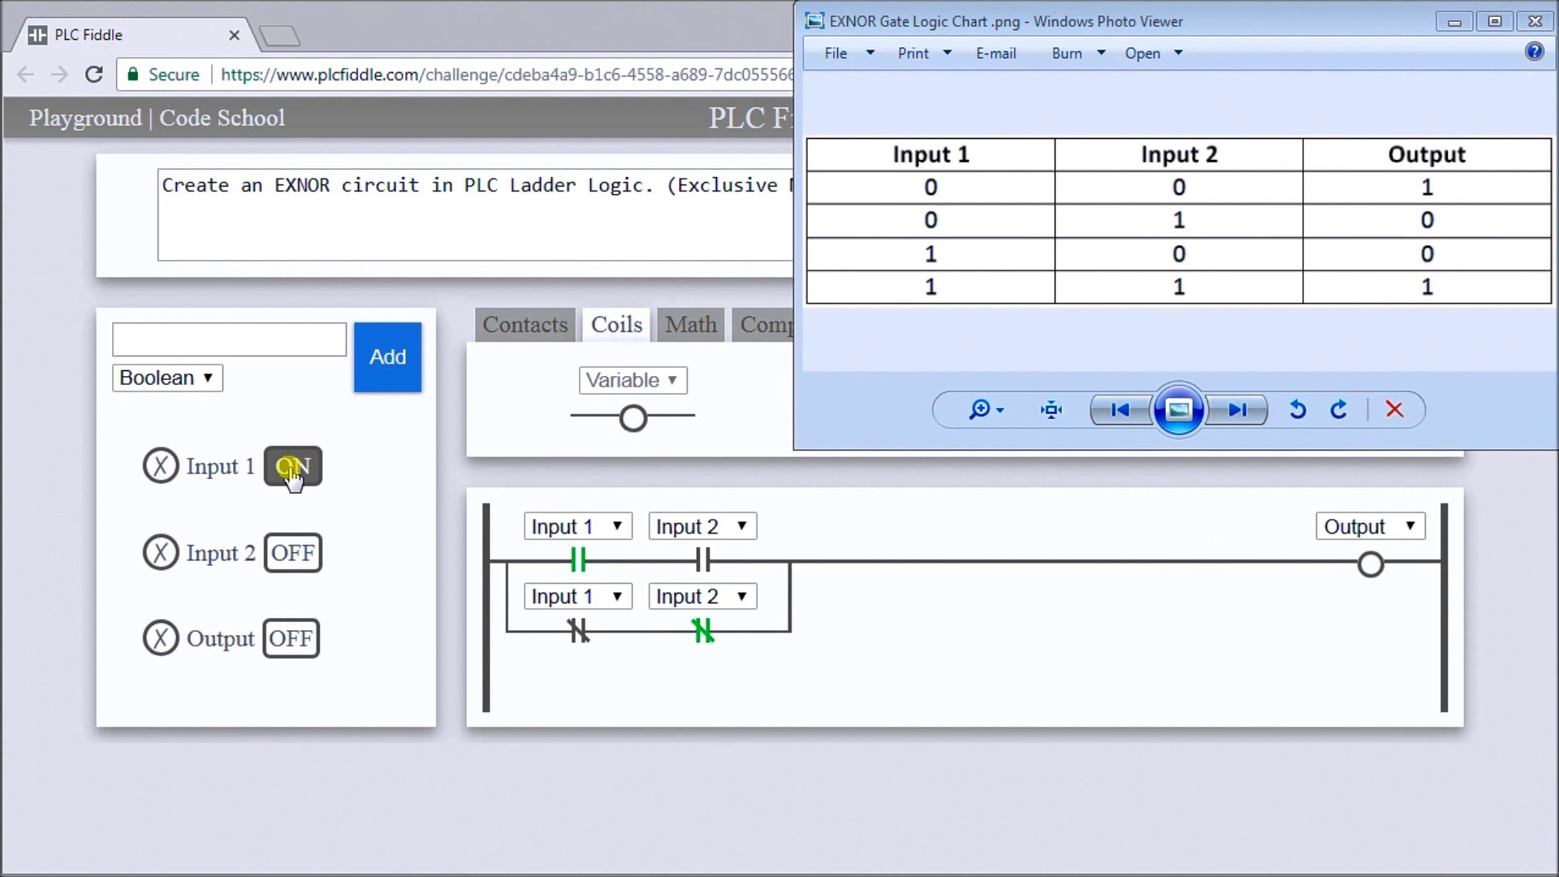
left_click(289, 556)
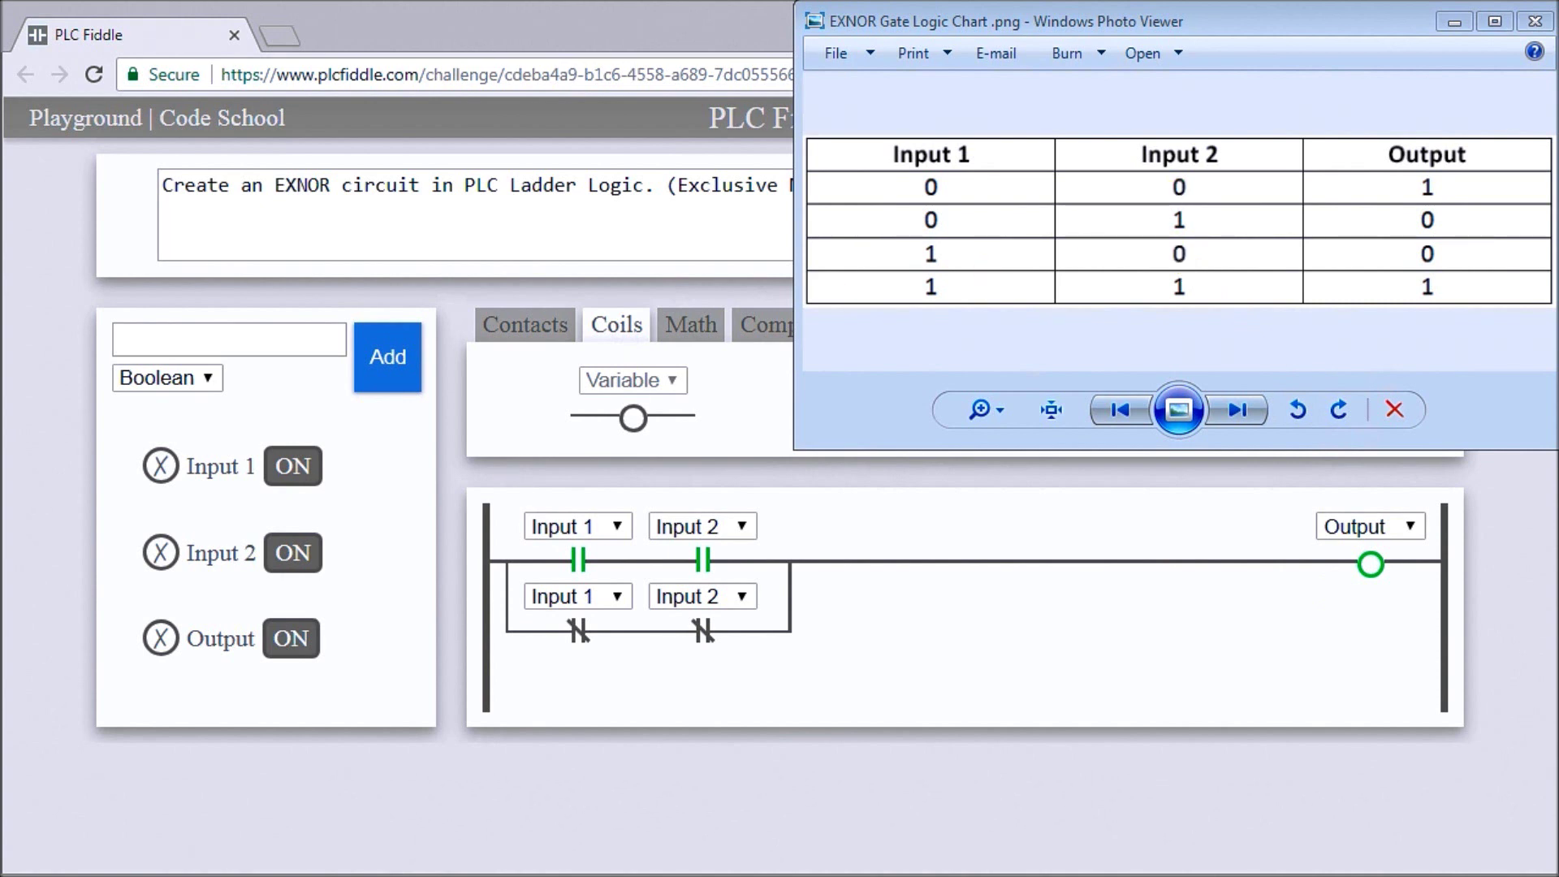
- Run the challenge check so all four tests report Passed
key("alt+F4")
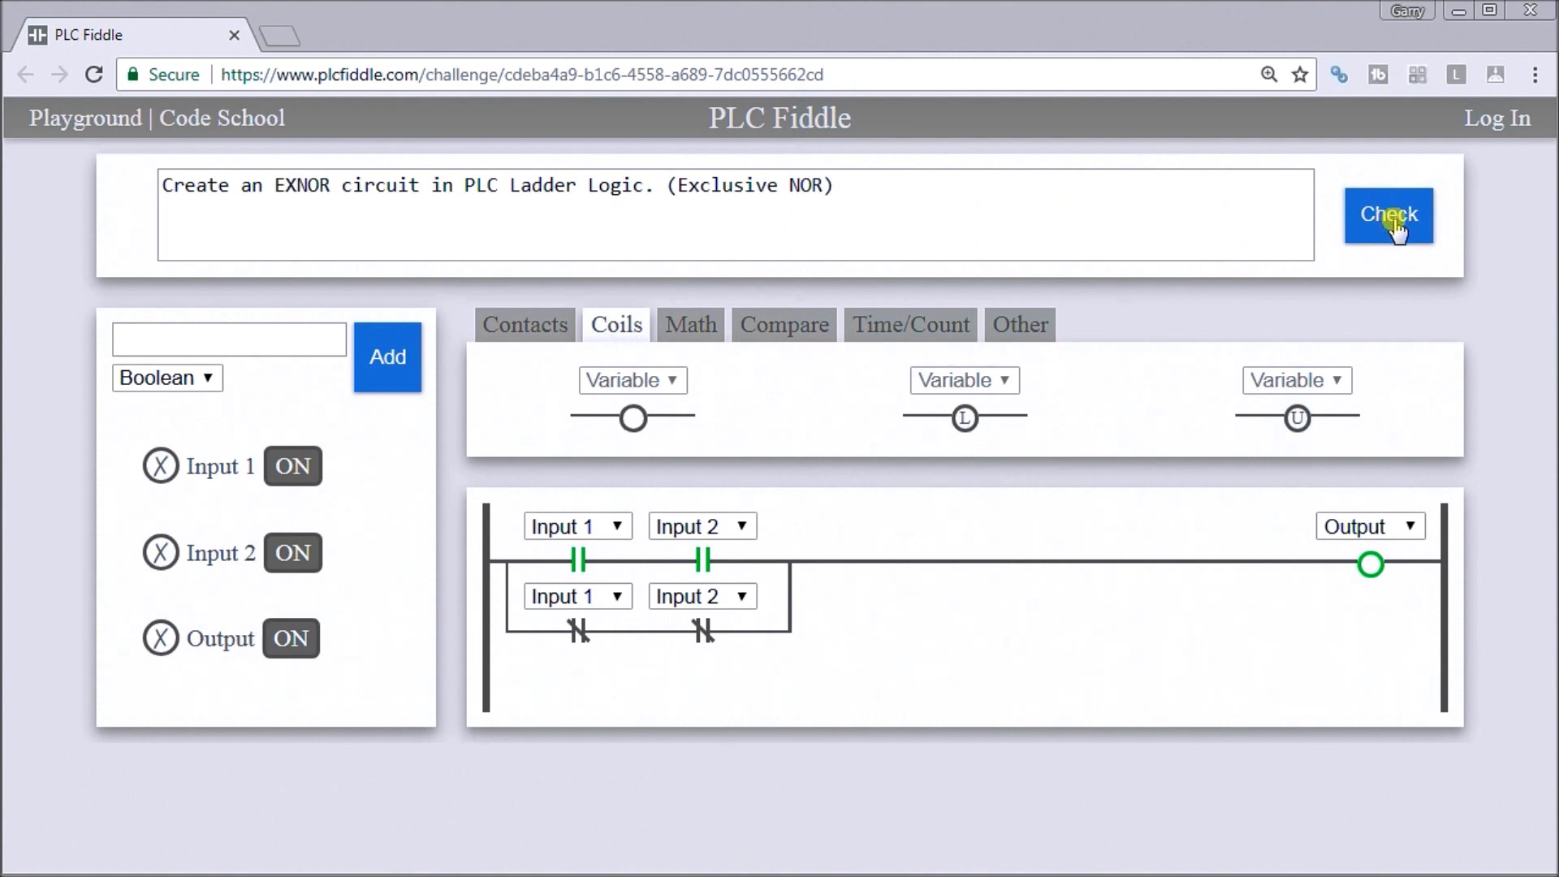
left_click(1394, 229)
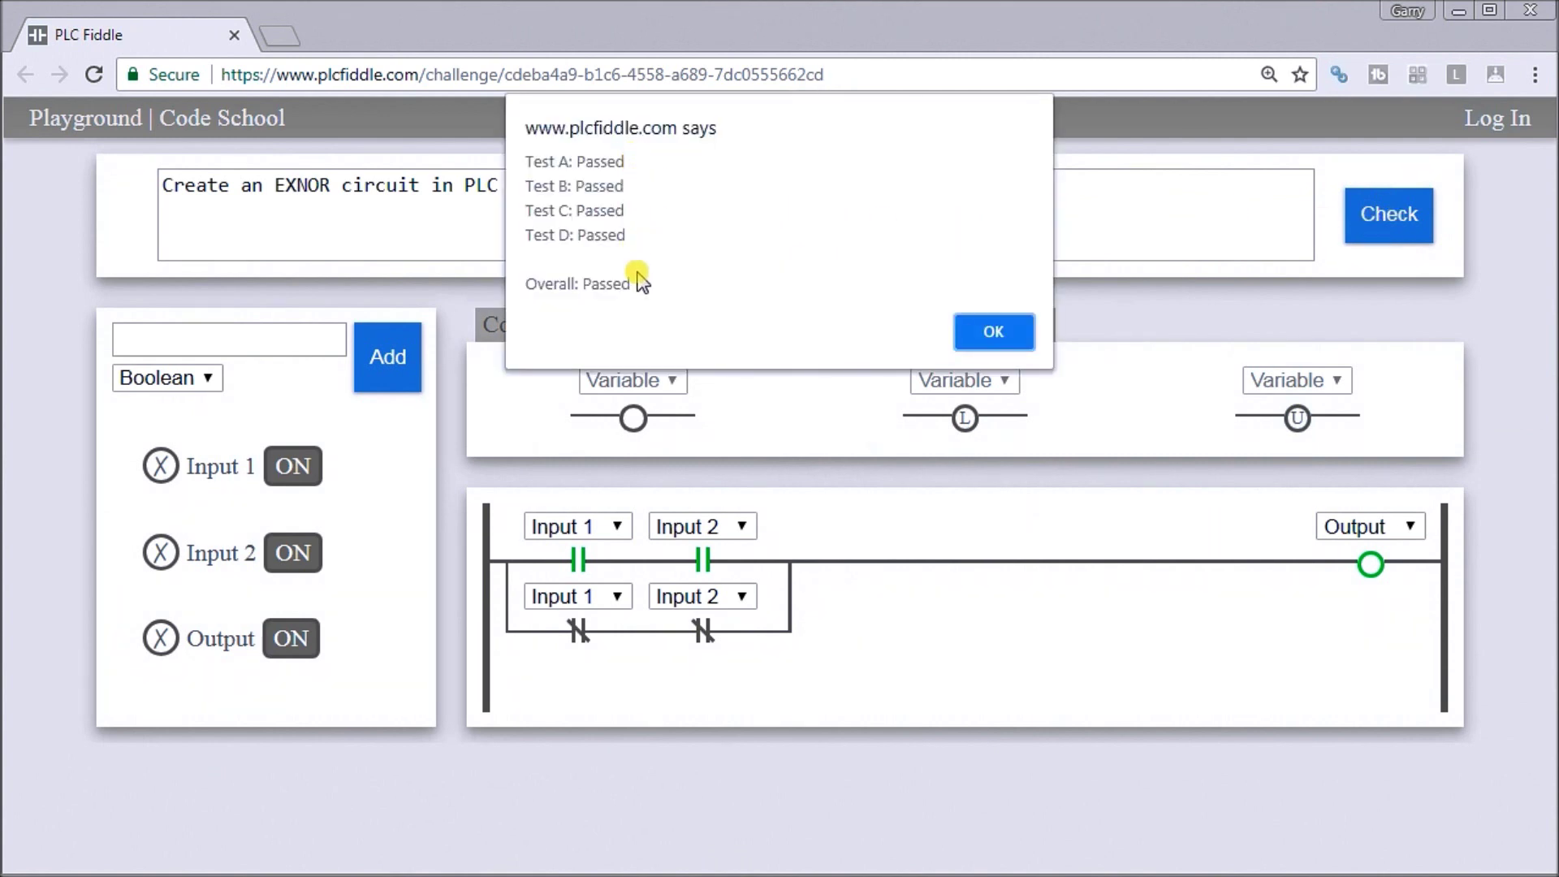